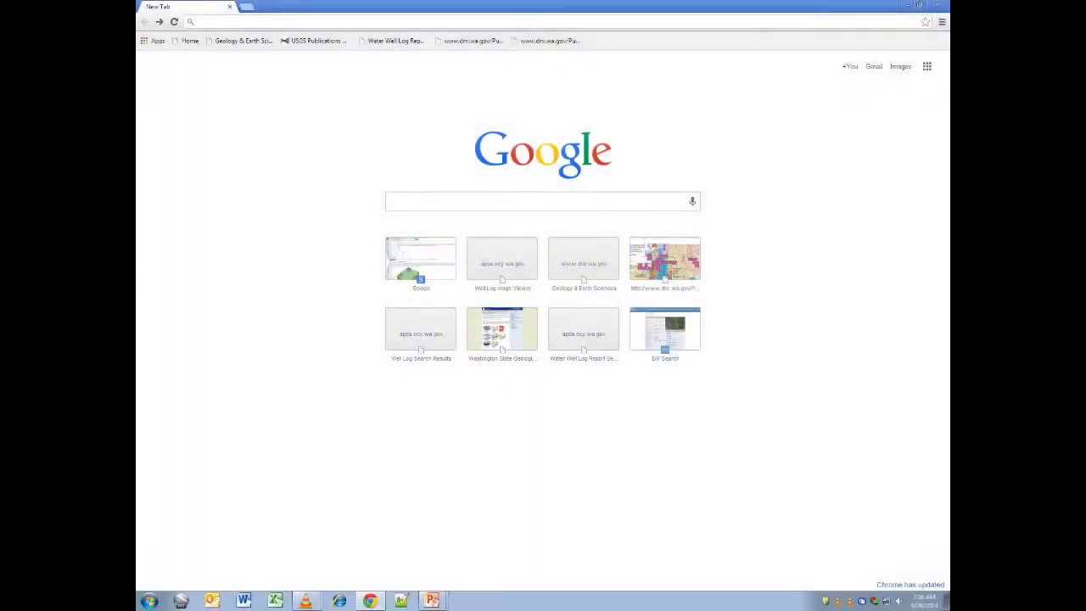
Open the Washington State Geologic Information Portal and launch its Tsunami Evacuation Map
left_click(428, 40)
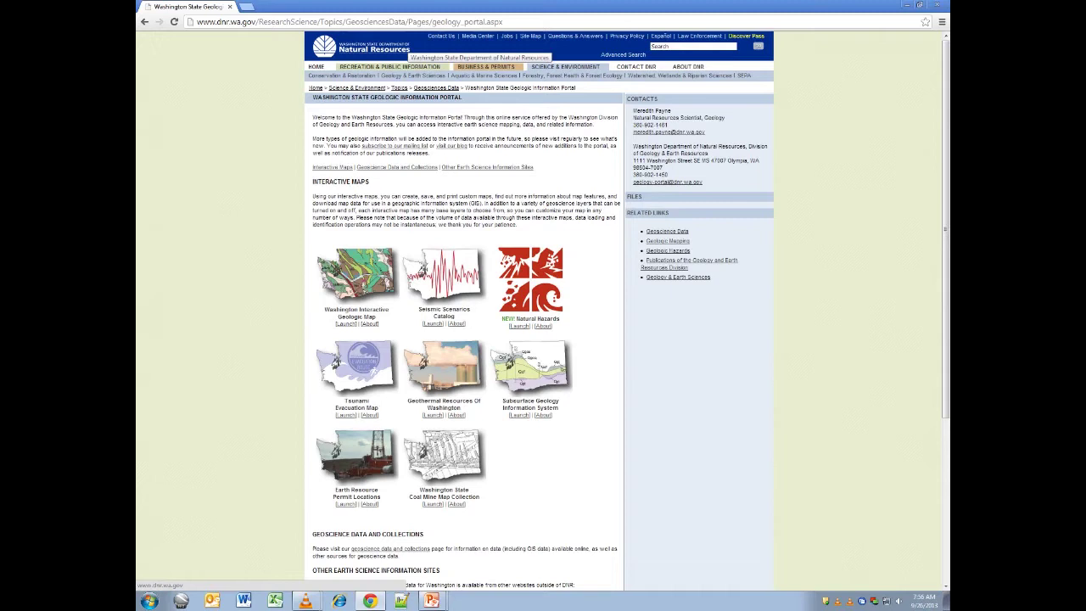
left_click_drag(312, 182, 369, 181)
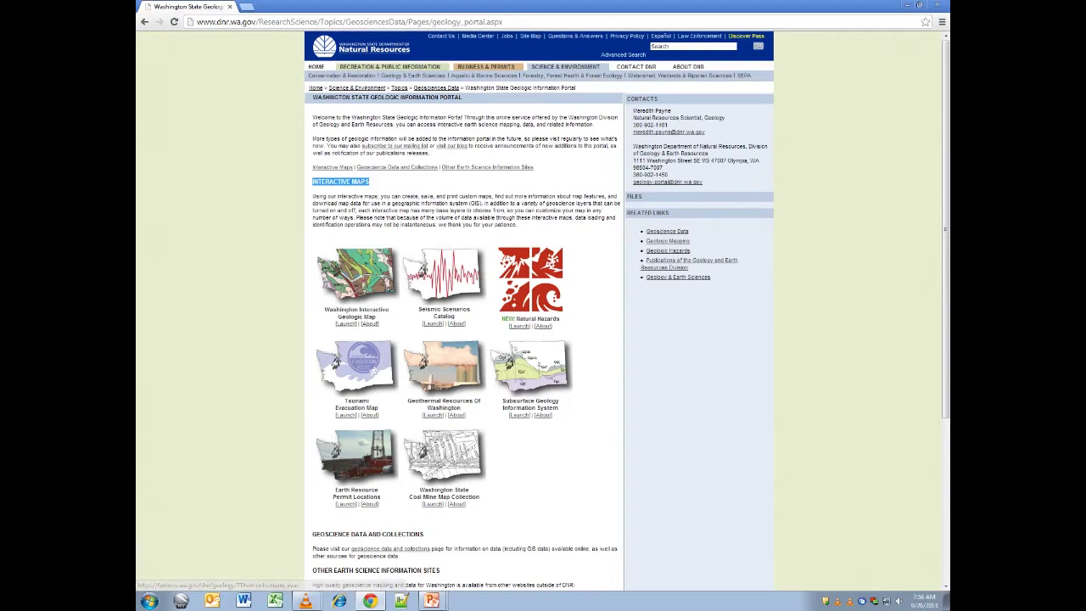
left_click(383, 182)
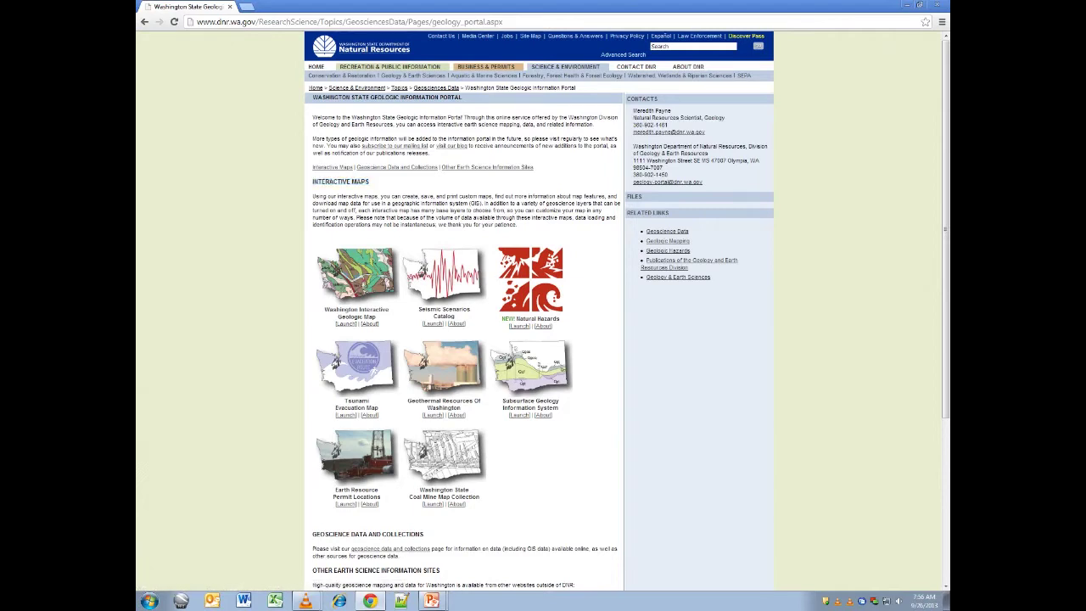
triple_click(356, 400)
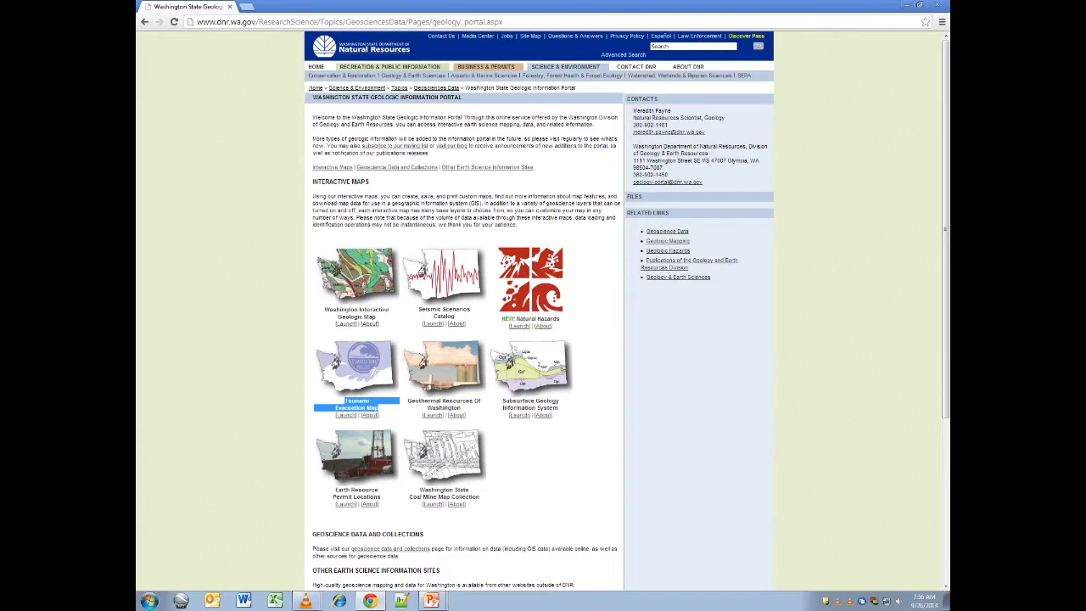
left_click(387, 408)
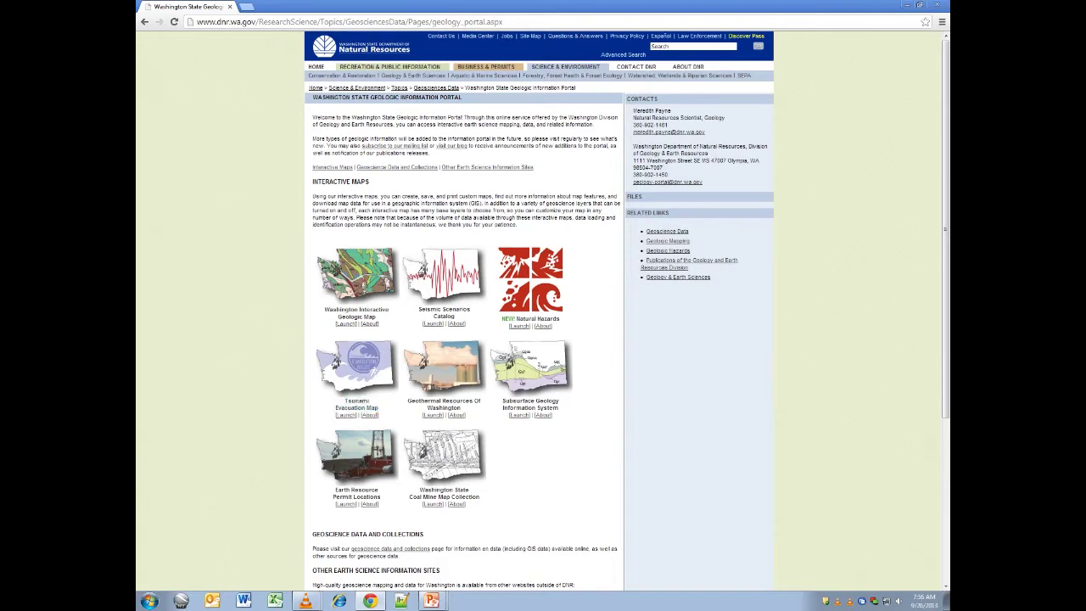
left_click(346, 415)
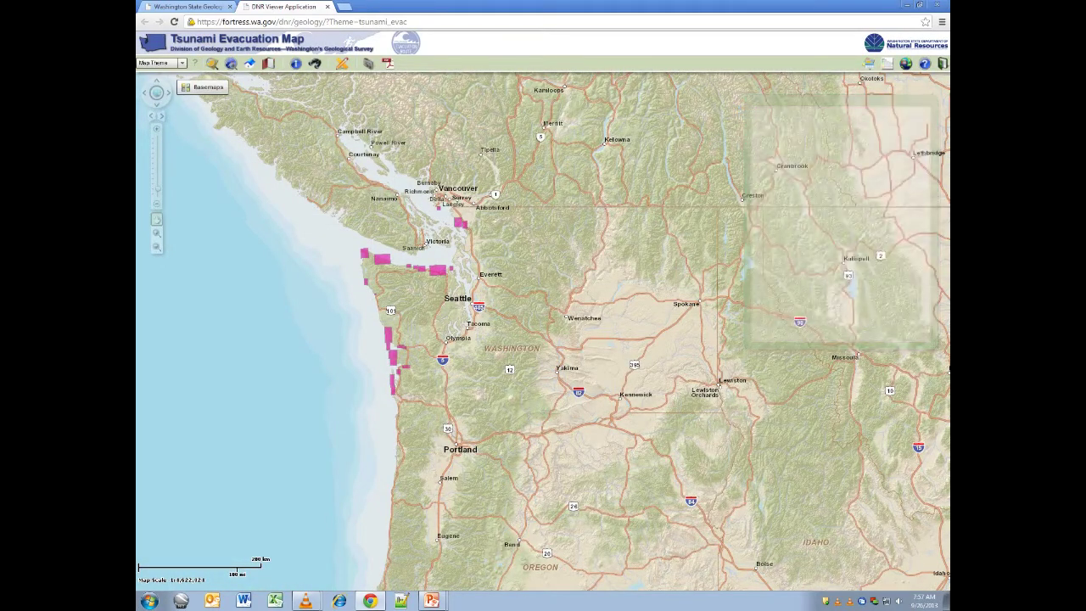
Zoom in on the map and center it on the evacuation areas along Washington's southwest coast
scroll(351, 281, "down", 1)
scroll(348, 289, "up", 2)
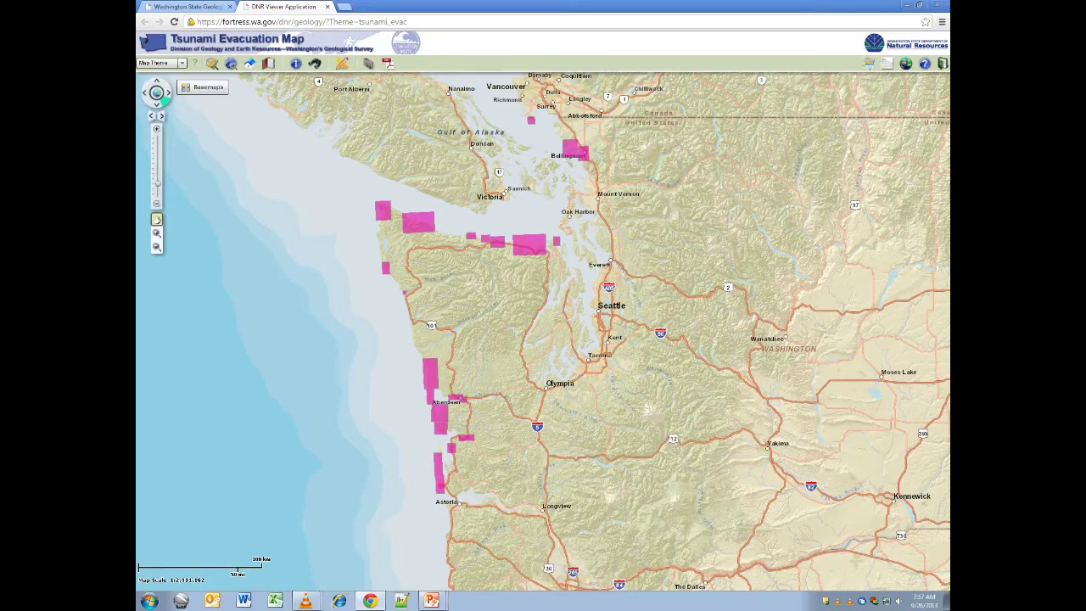
left_click(165, 100)
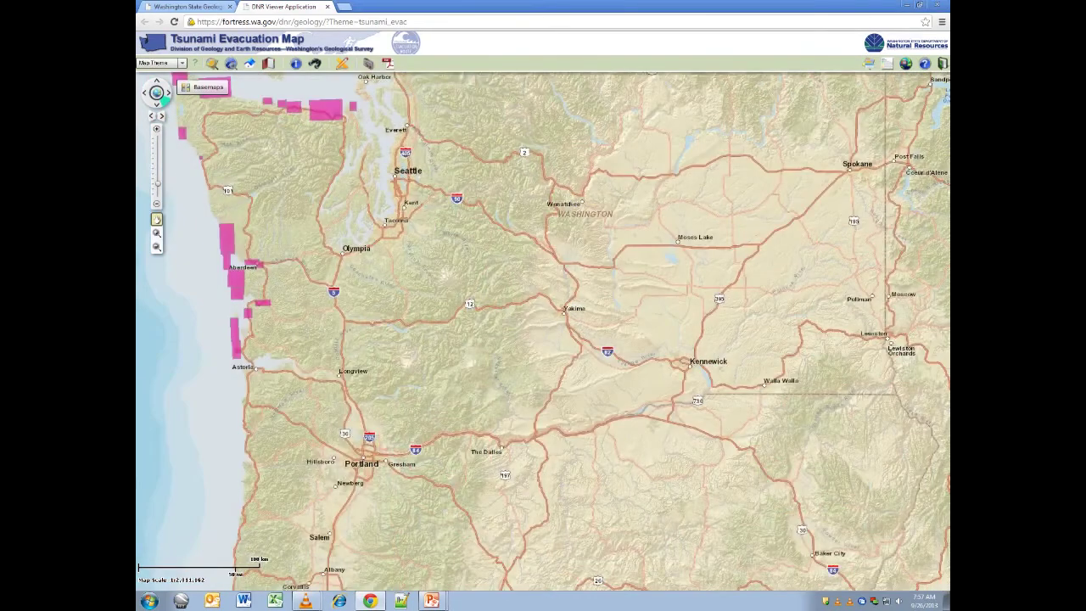
left_click(156, 129)
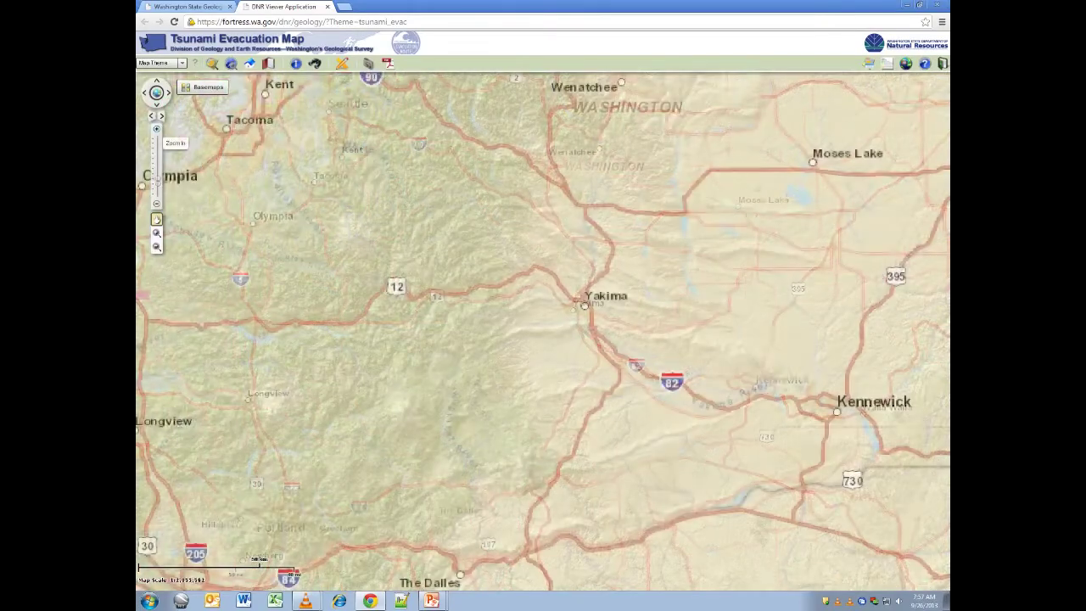
left_click_drag(202, 170, 814, 264)
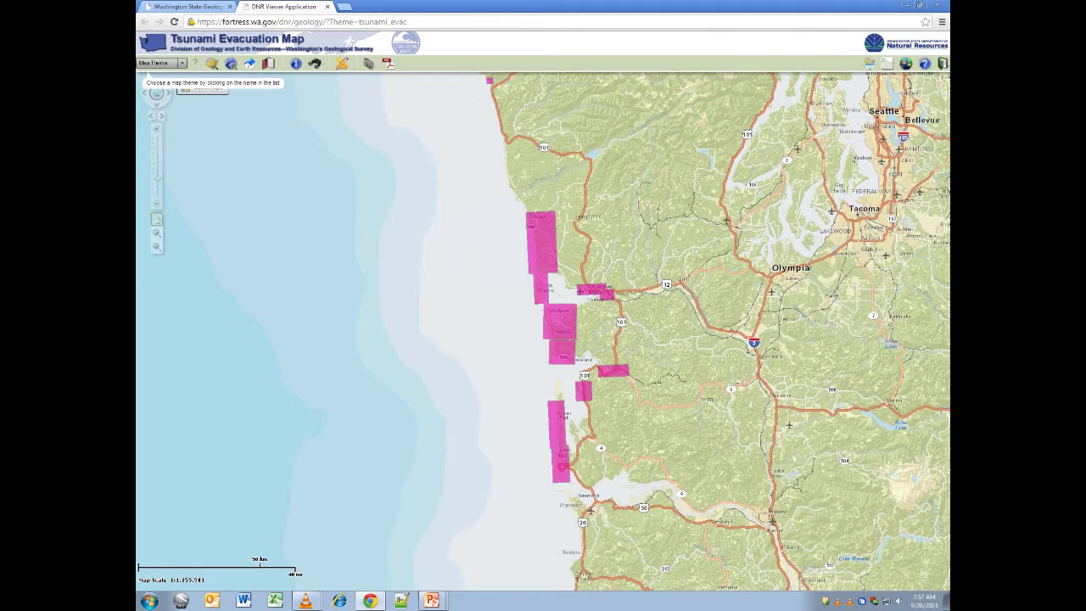
Review the available map themes and the area types offered for zooming by geographic area
left_click(181, 63)
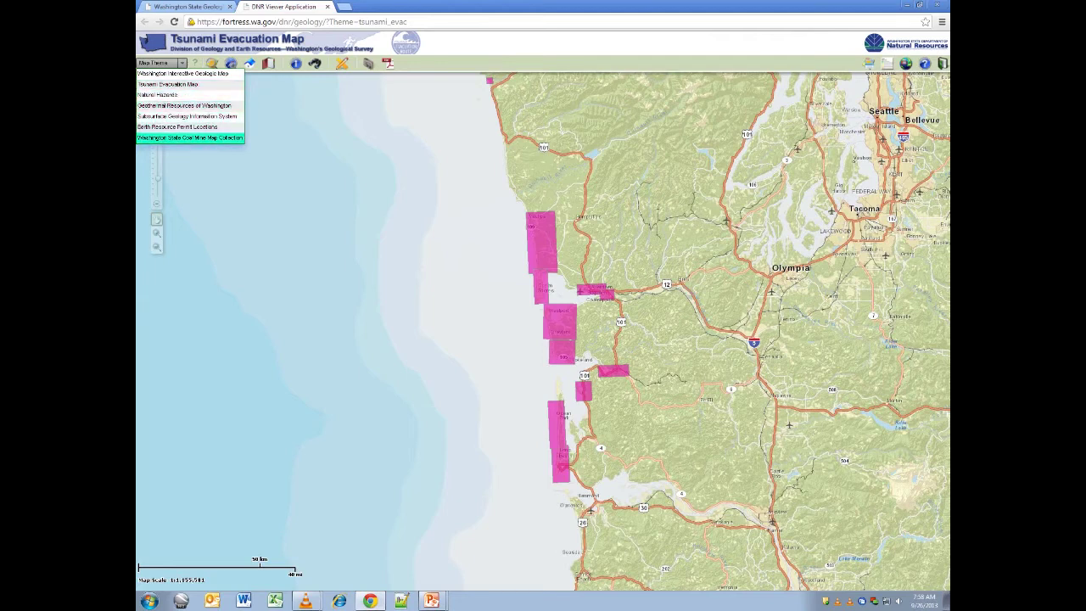
left_click(180, 63)
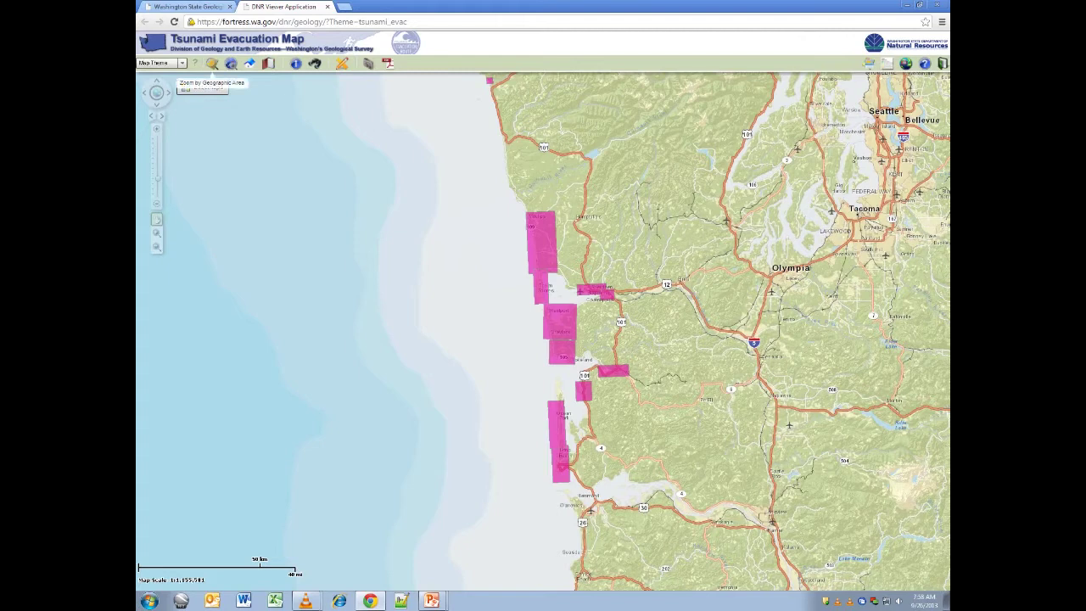
left_click(213, 64)
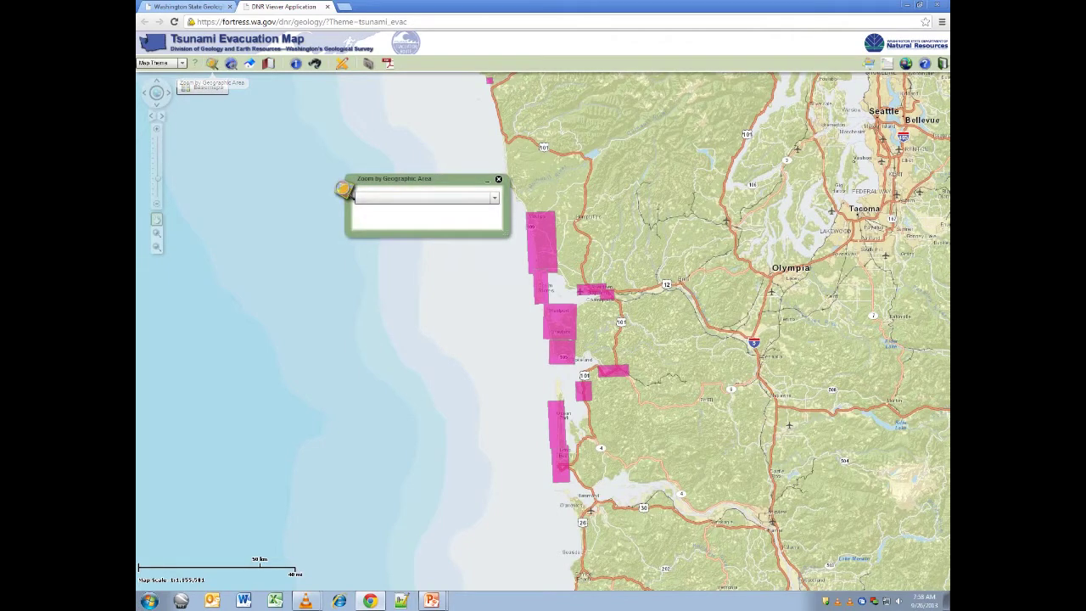
left_click(424, 198)
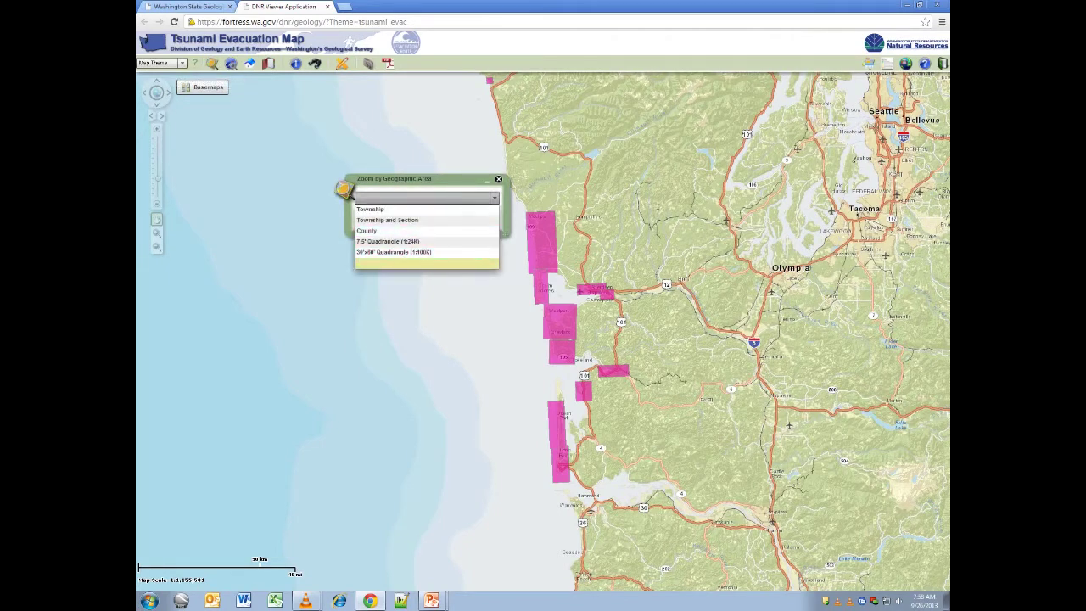
left_click(499, 179)
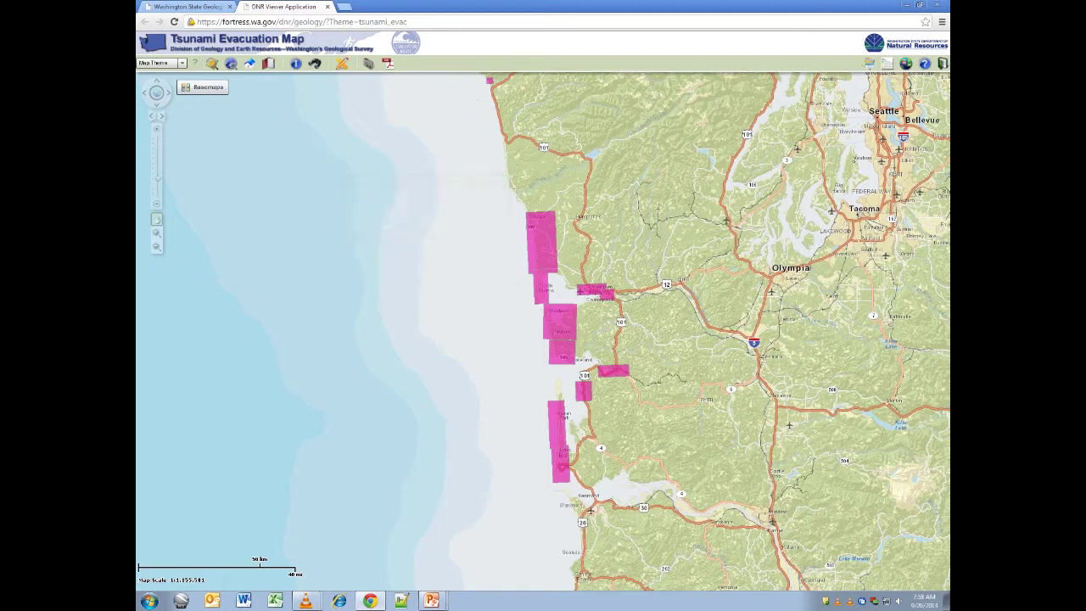
Review the decimal degrees, degrees minutes and degrees minutes seconds formats for zooming to a latitude and longitude
left_click(231, 64)
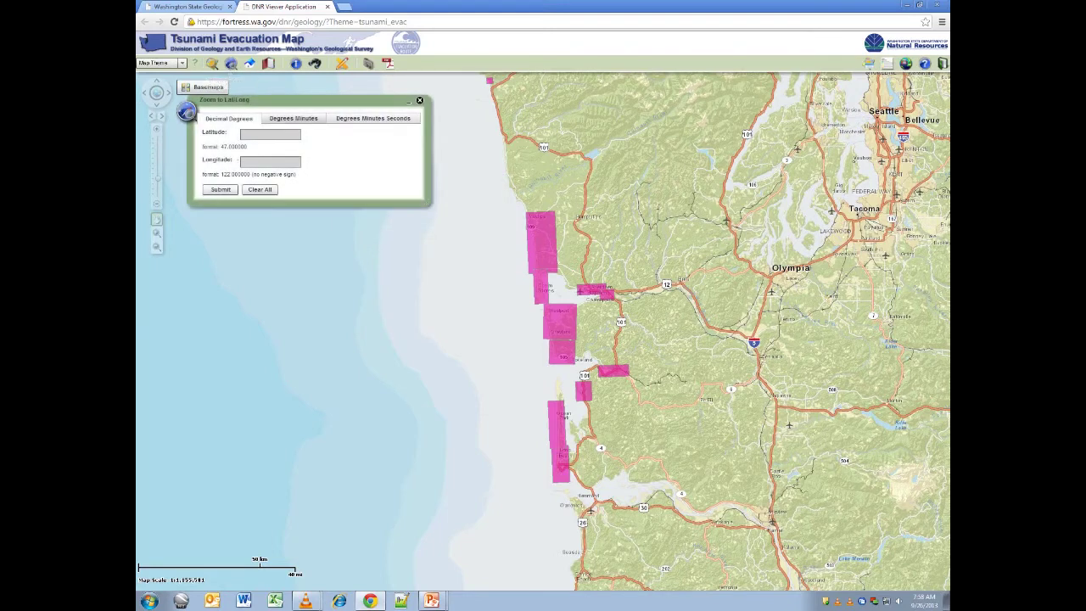
left_click(294, 118)
left_click(373, 118)
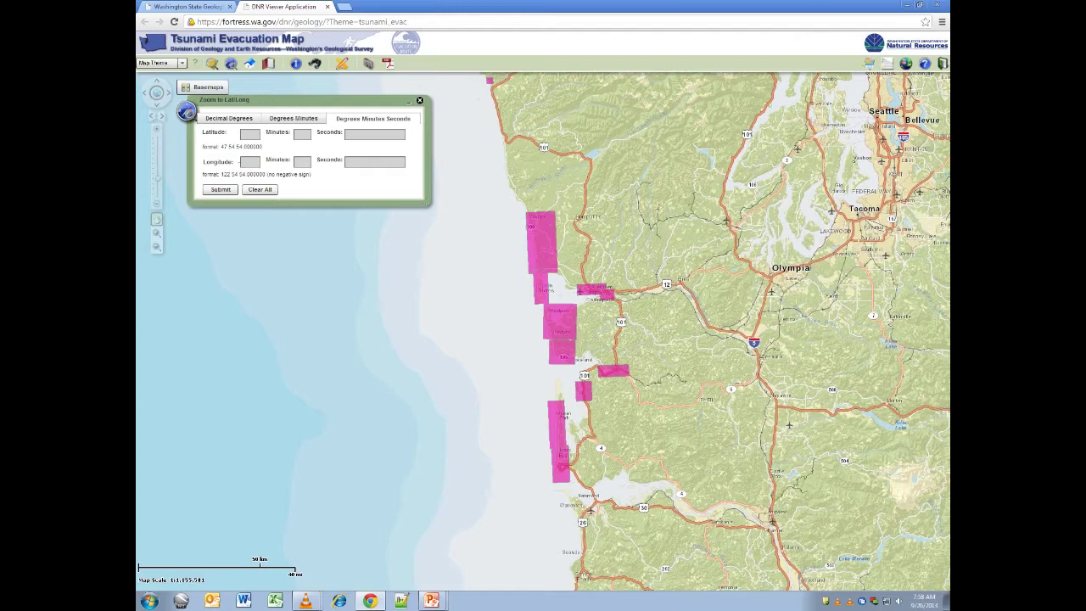
left_click(420, 100)
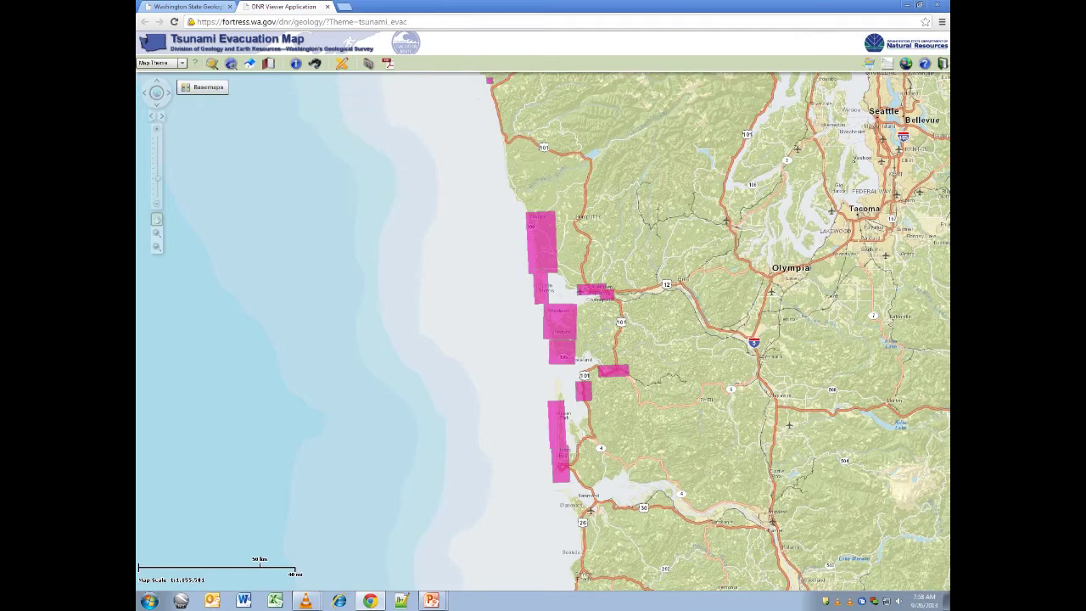
Look at the zoom-to-address form and the list of spatial bookmarks
left_click(250, 64)
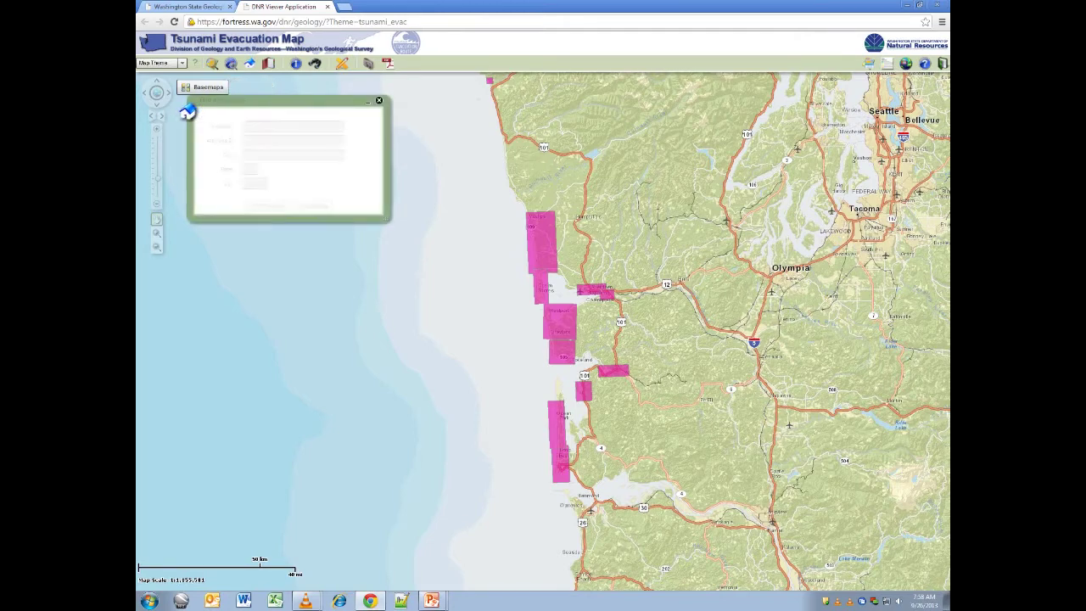
left_click(379, 101)
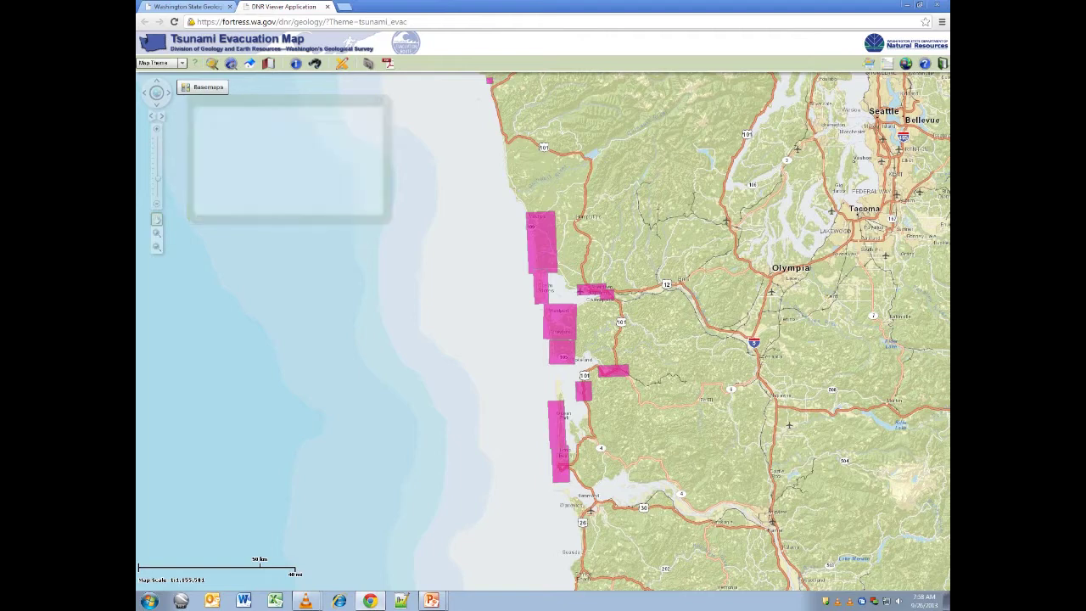
left_click(268, 63)
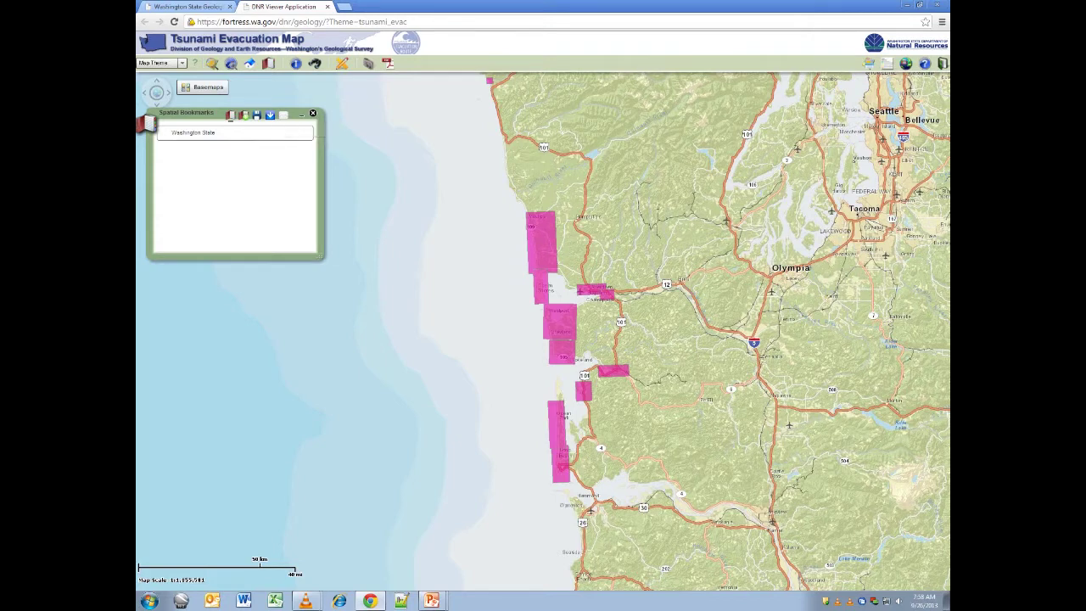
left_click(313, 113)
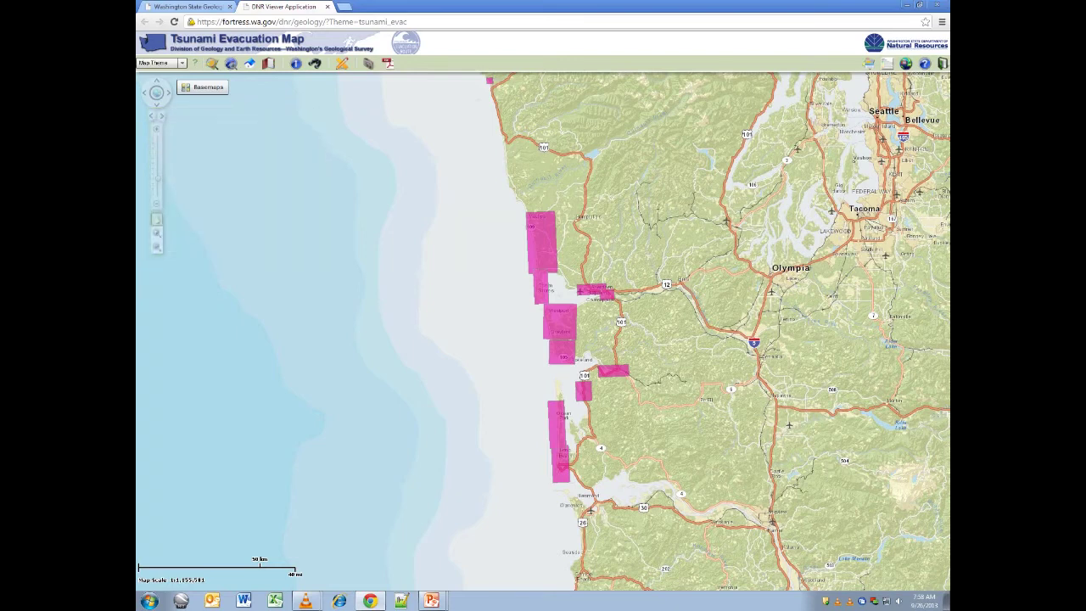
Identify the large evacuation area on the coast northwest of Aberdeen and check its brochure details
left_click(295, 63)
left_click(543, 242)
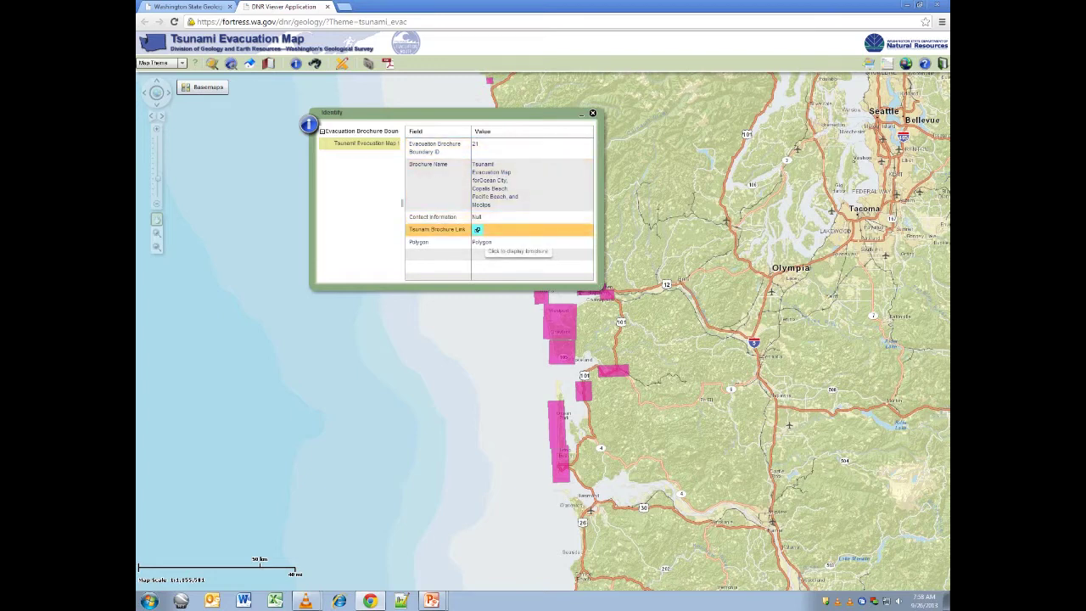
left_click(593, 113)
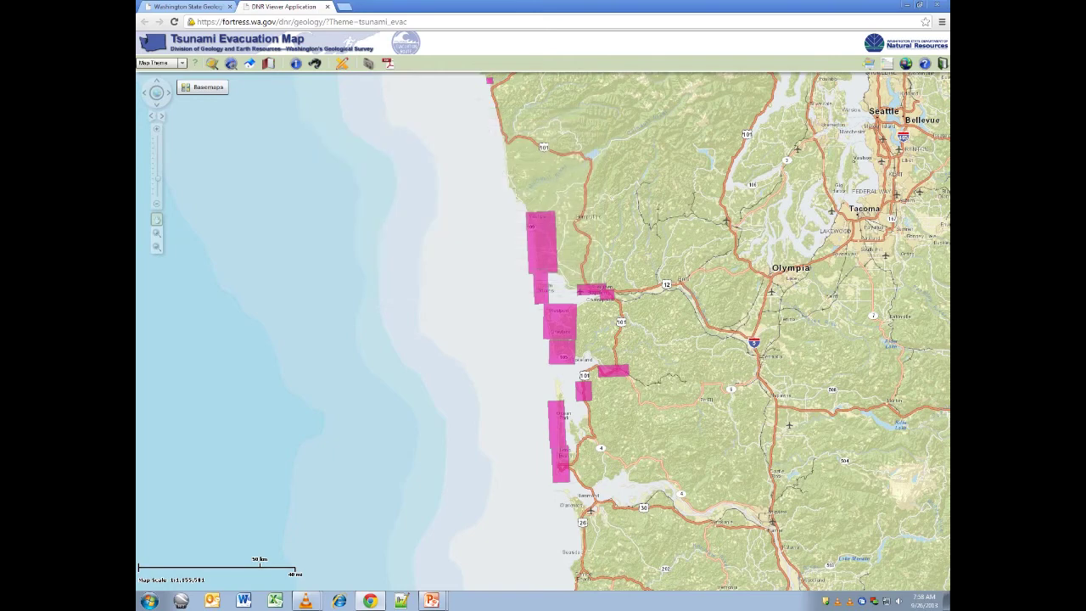
Set up a layer query on Evacuation Assembly Areas by Assembly Area Name and dismiss it without executing
left_click(315, 63)
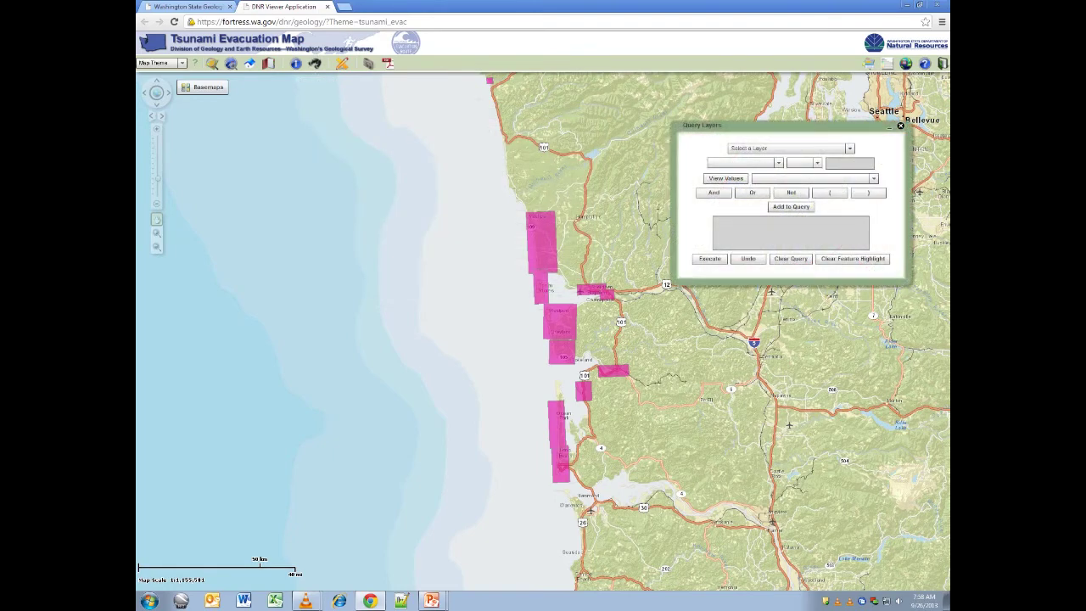
left_click(850, 148)
left_click(771, 160)
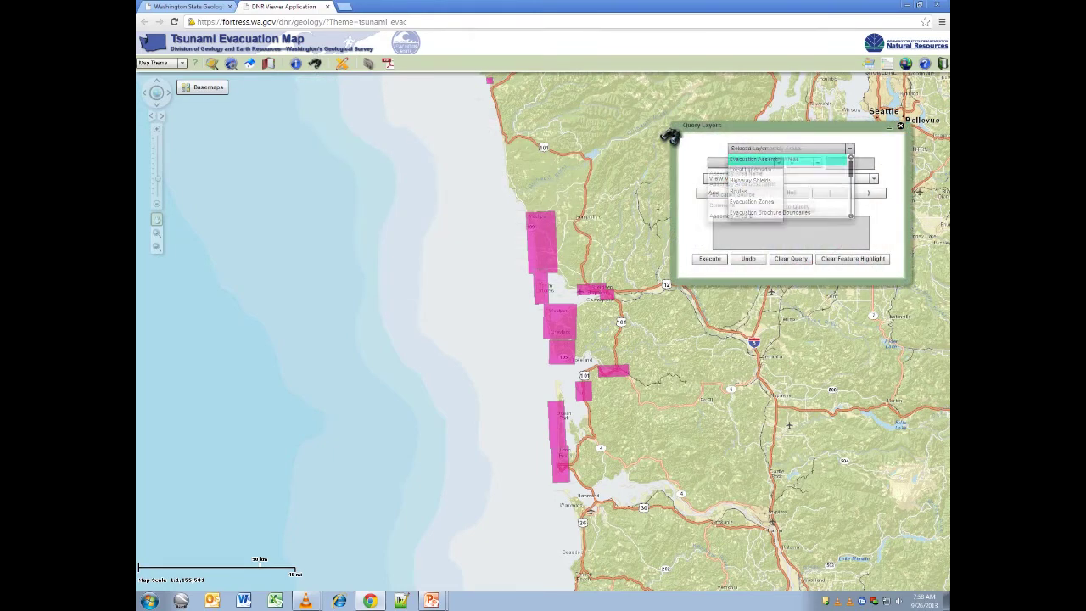
left_click(778, 162)
left_click(737, 173)
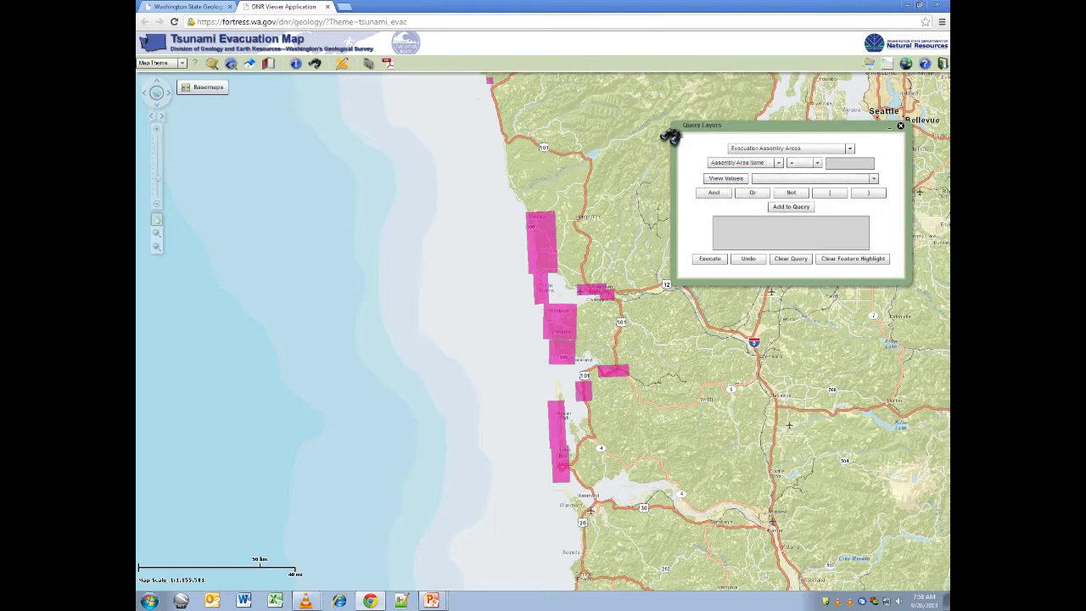
left_click(900, 125)
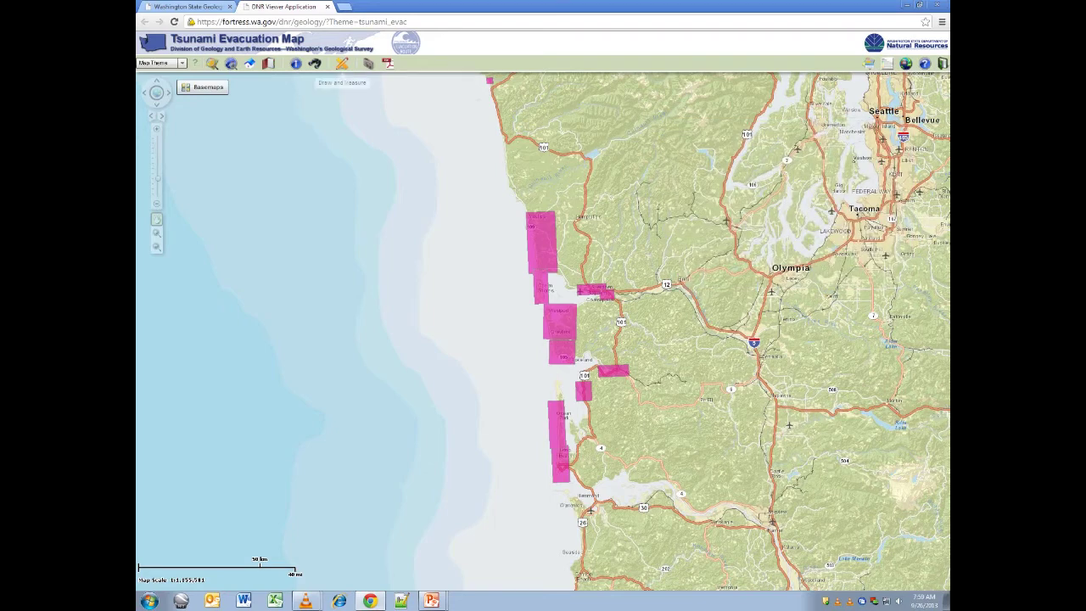
Draw a short solid line with measurements shown at the bay on Washington's southwest coast
left_click(342, 63)
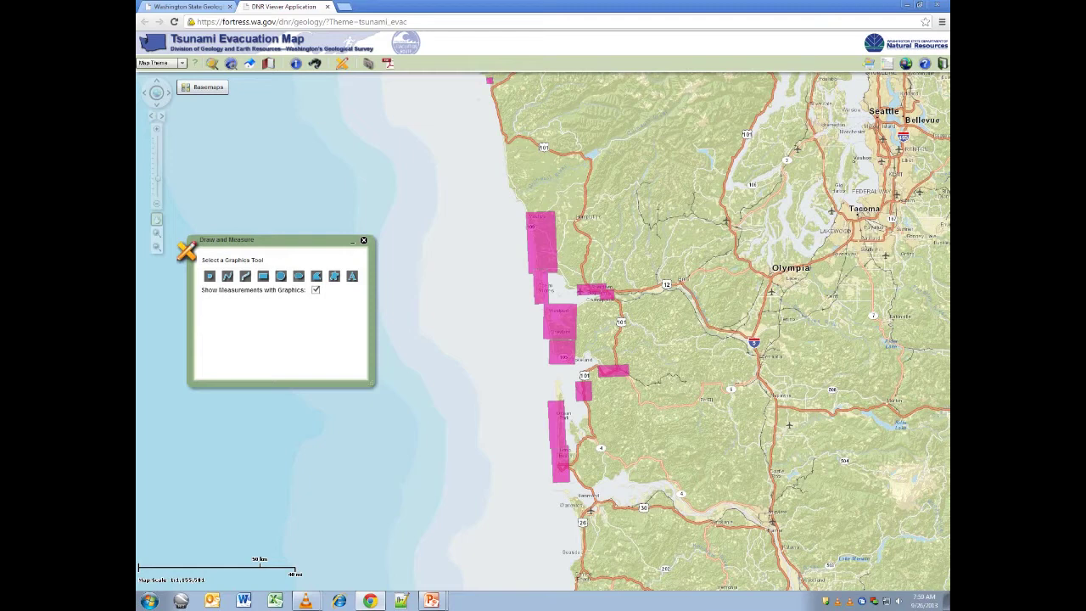
left_click(227, 276)
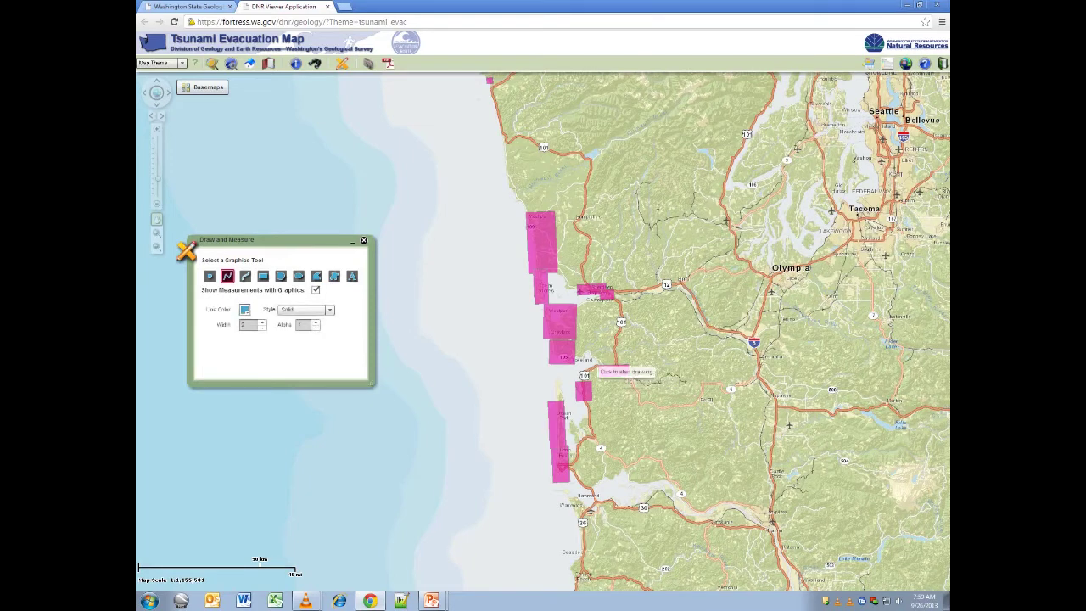
left_click(599, 370)
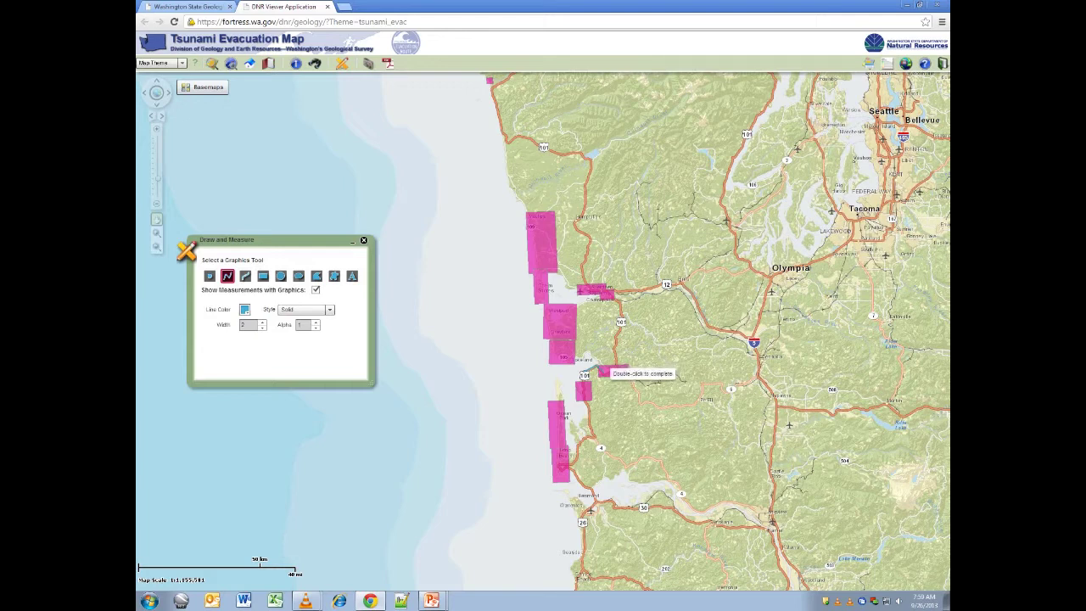
double_click(628, 371)
left_click(364, 240)
left_click(460, 100)
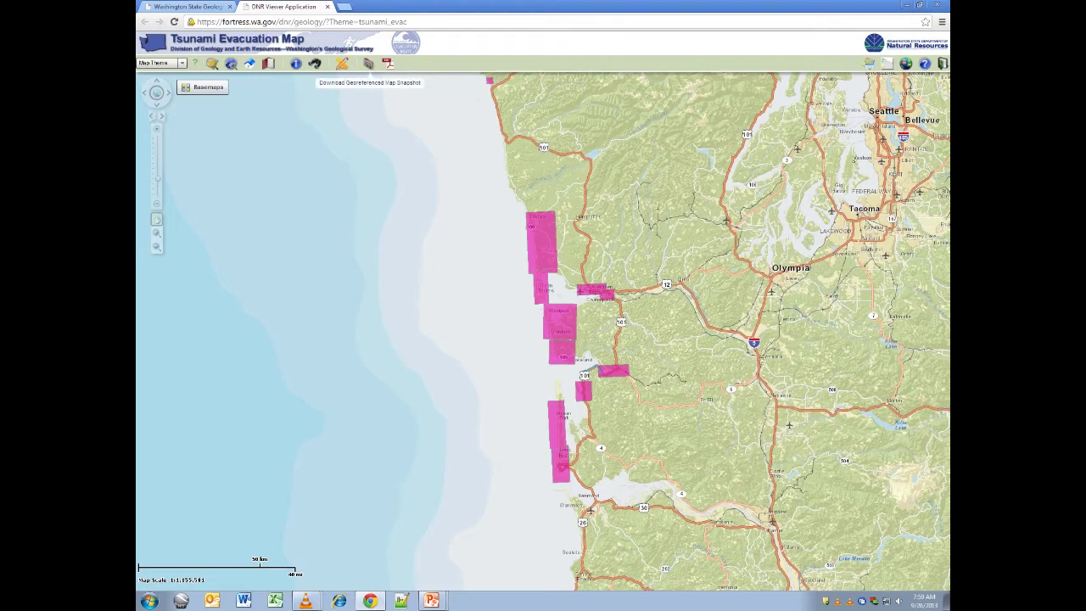
Check the georeferenced map snapshot download and the PDF printing options, including the overview map and legend layer choices
left_click(368, 63)
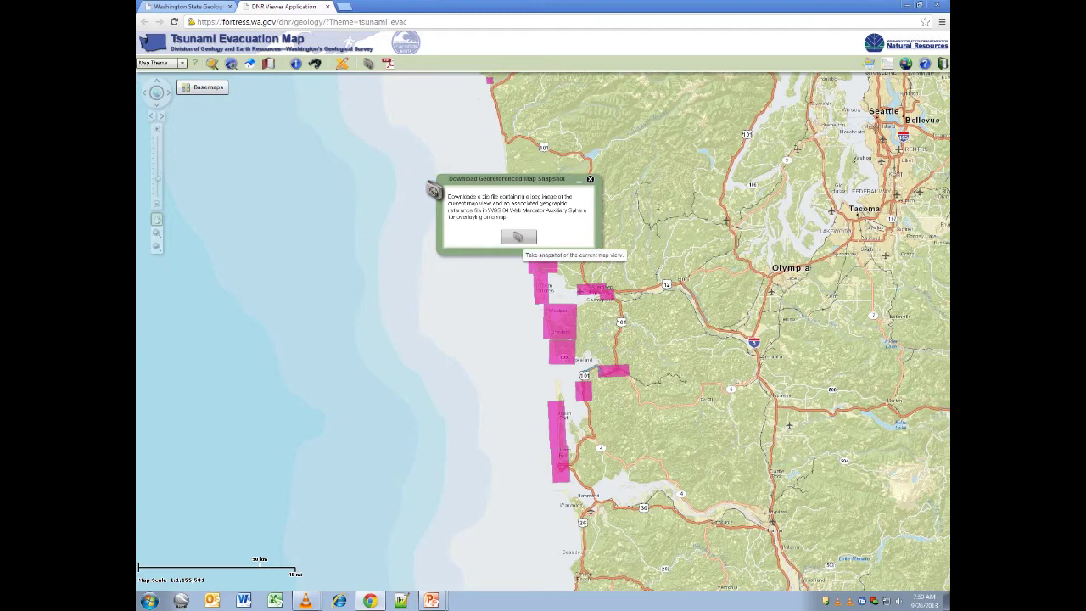
left_click(518, 237)
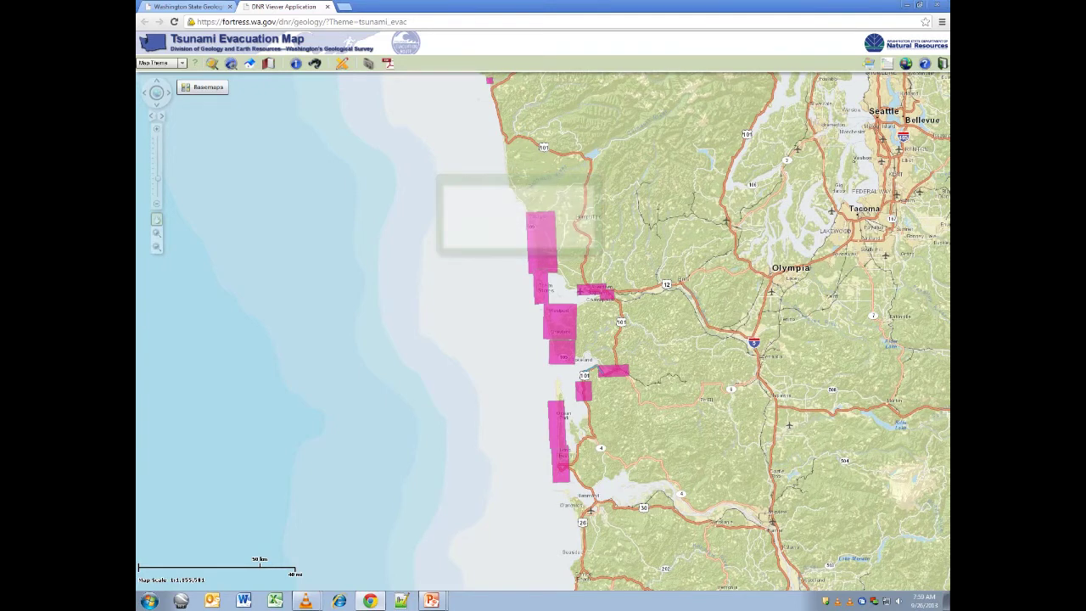
left_click(388, 63)
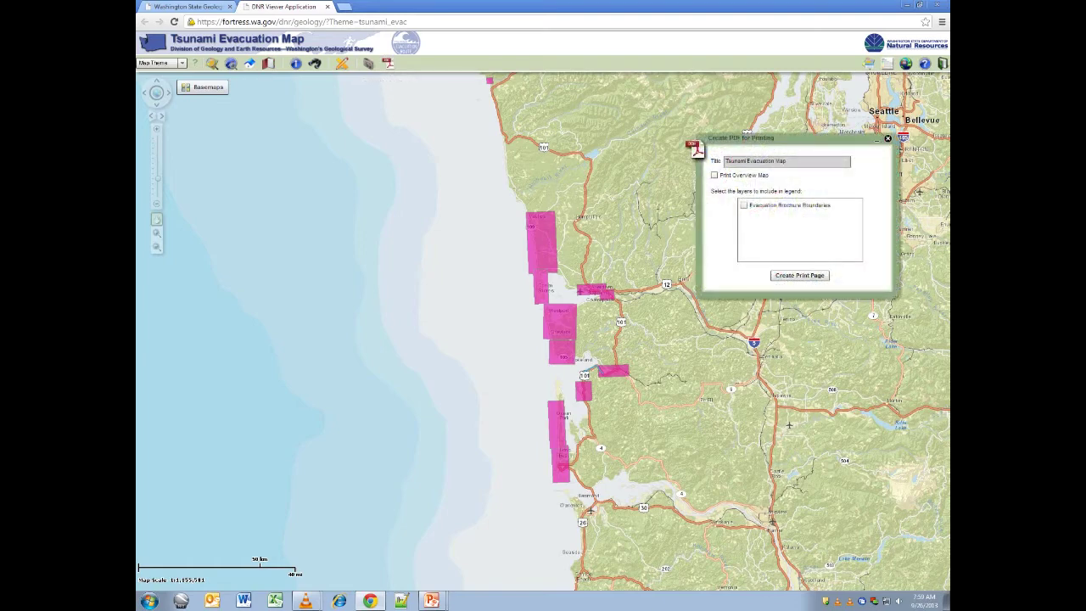
left_click(714, 175)
left_click(799, 276)
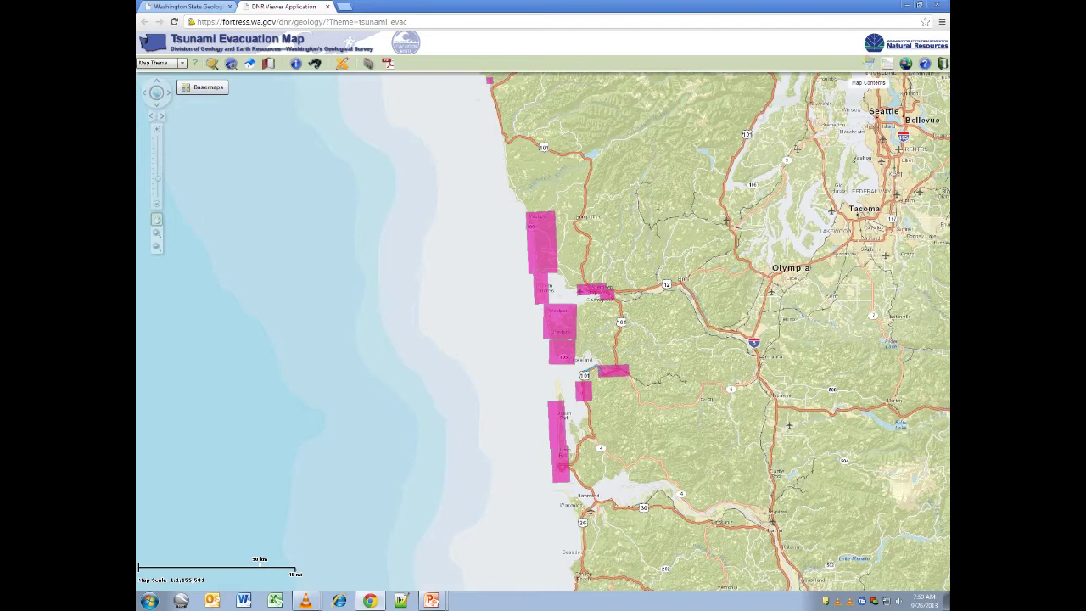
Look over the map contents layer list and the legend for the evacuation brochure boundaries
left_click(869, 63)
left_click(925, 100)
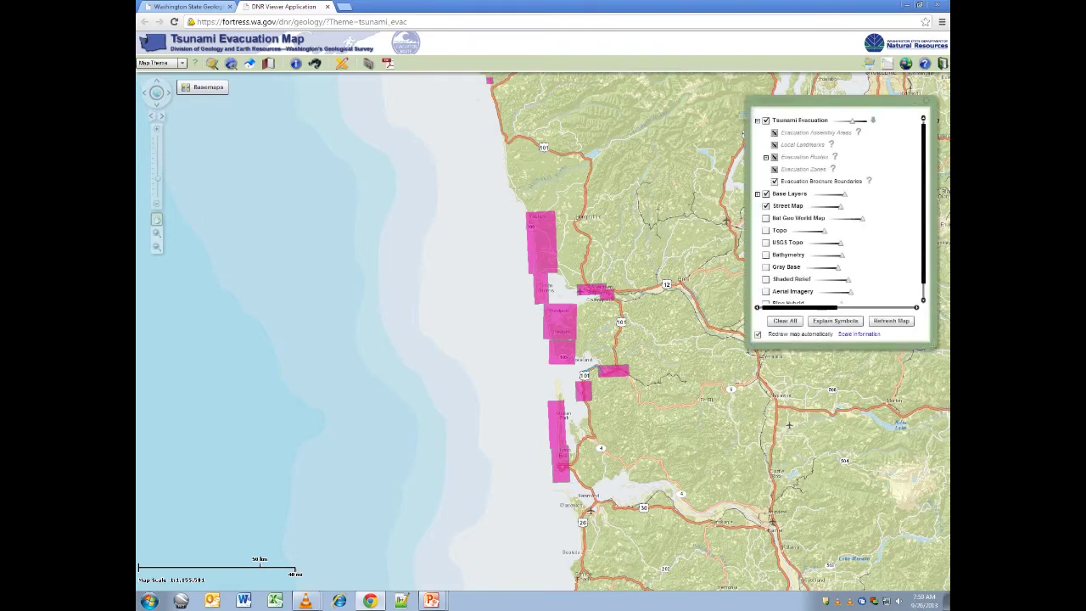
left_click(886, 62)
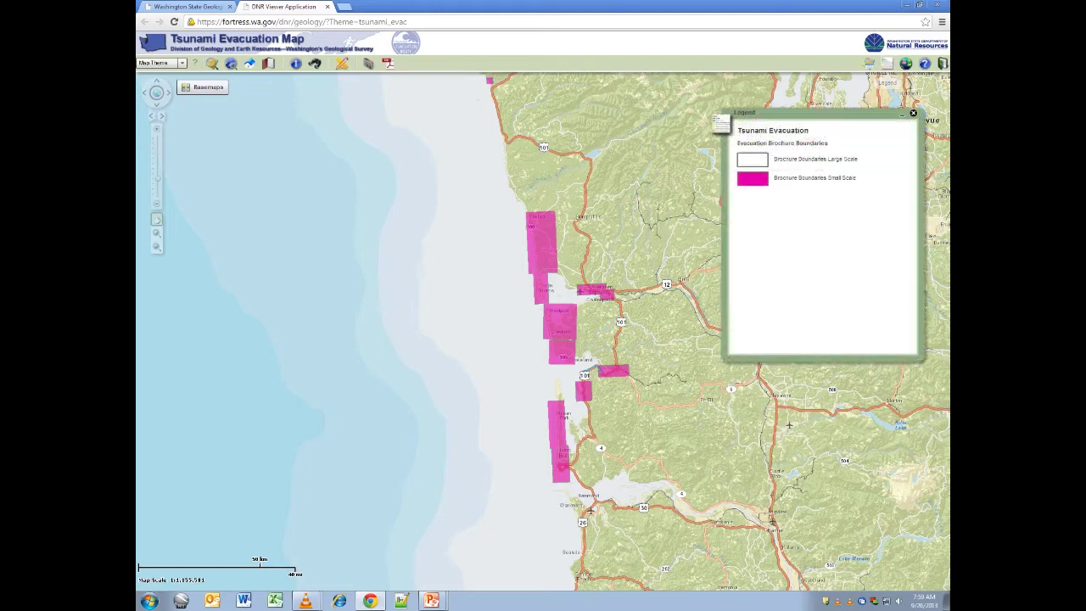
left_click(914, 113)
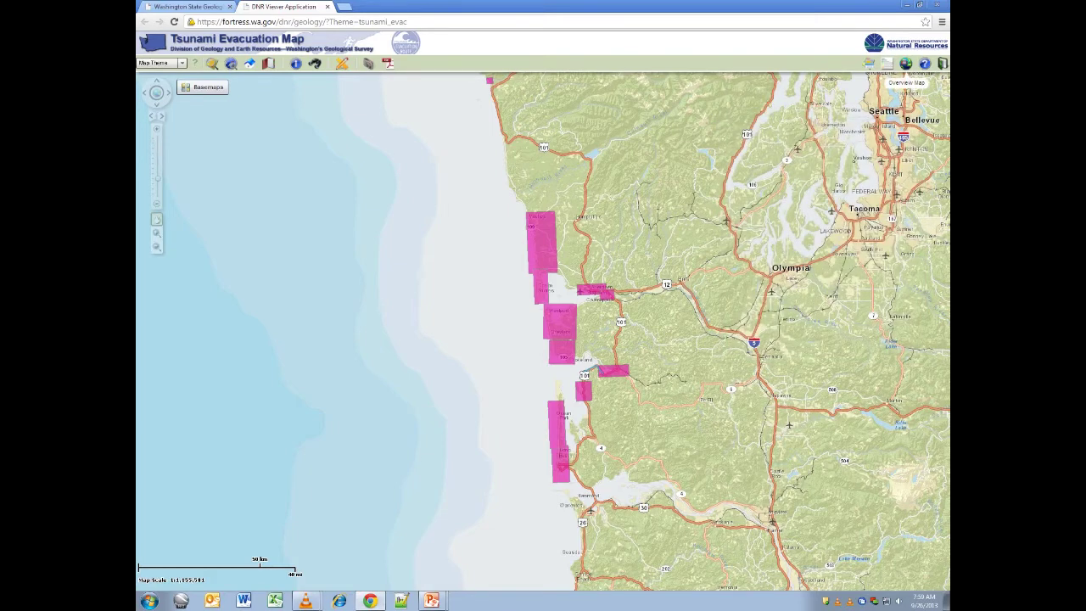
View the overview map to check the current extent within Washington State, and dismiss it
left_click(905, 64)
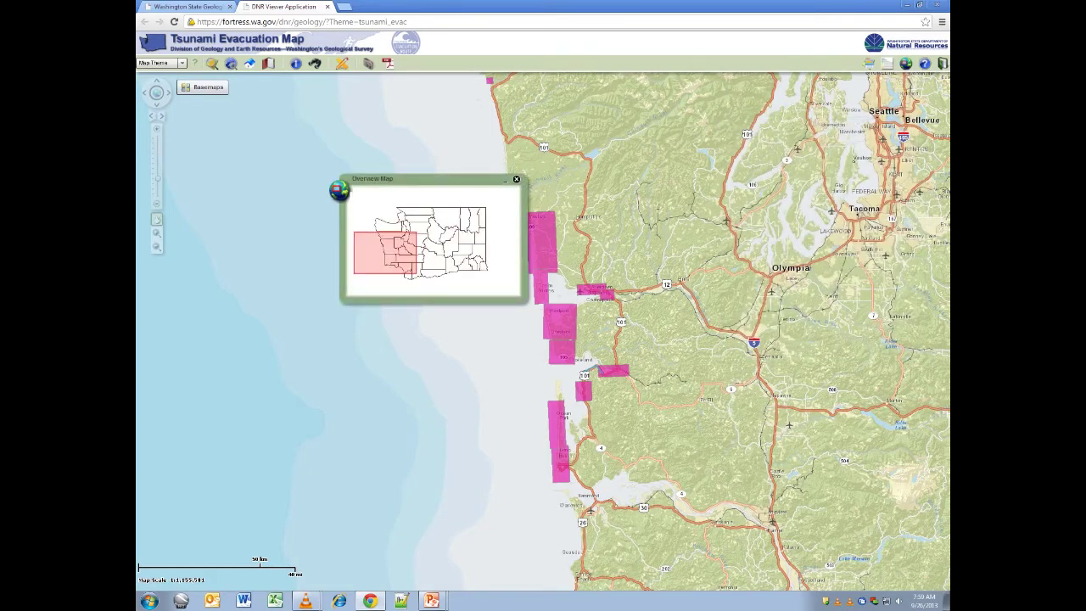
left_click(516, 179)
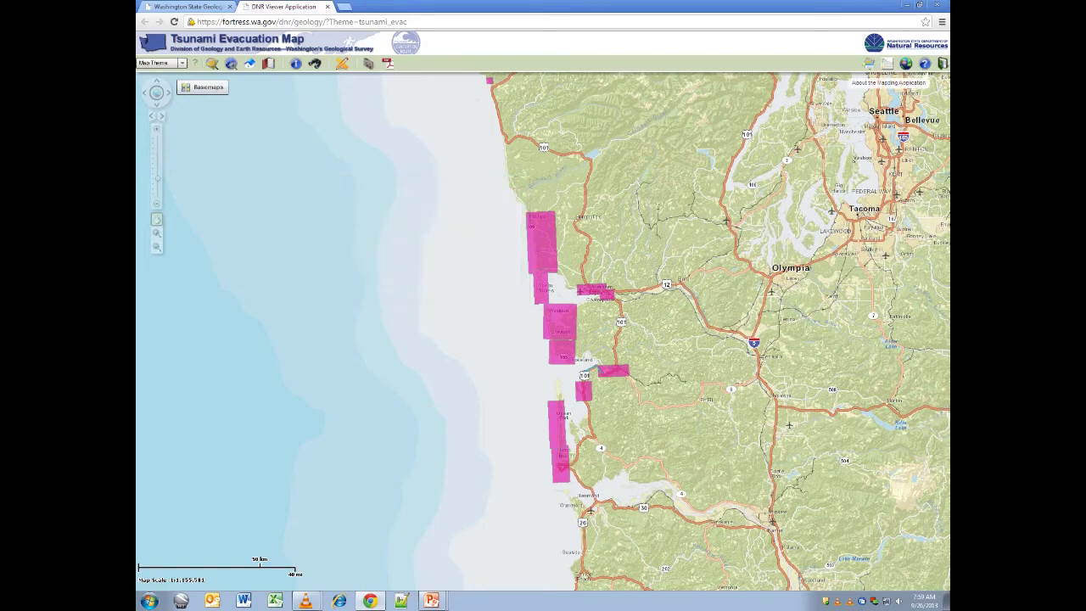
View the user guide links and disclaimer about the mapping application, and open the Geology Dictionary
left_click(925, 63)
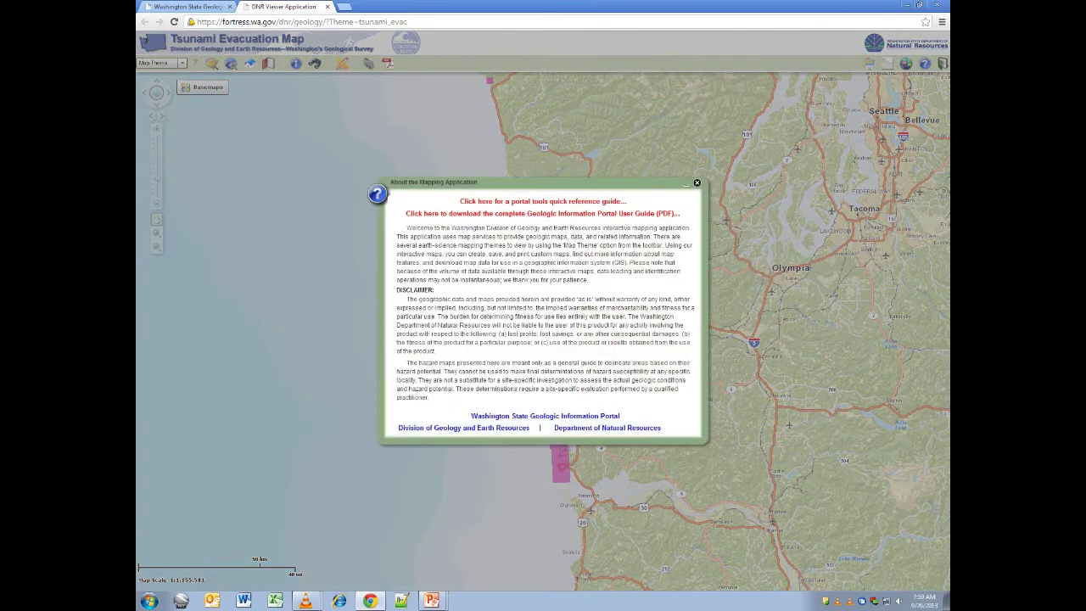
left_click(696, 183)
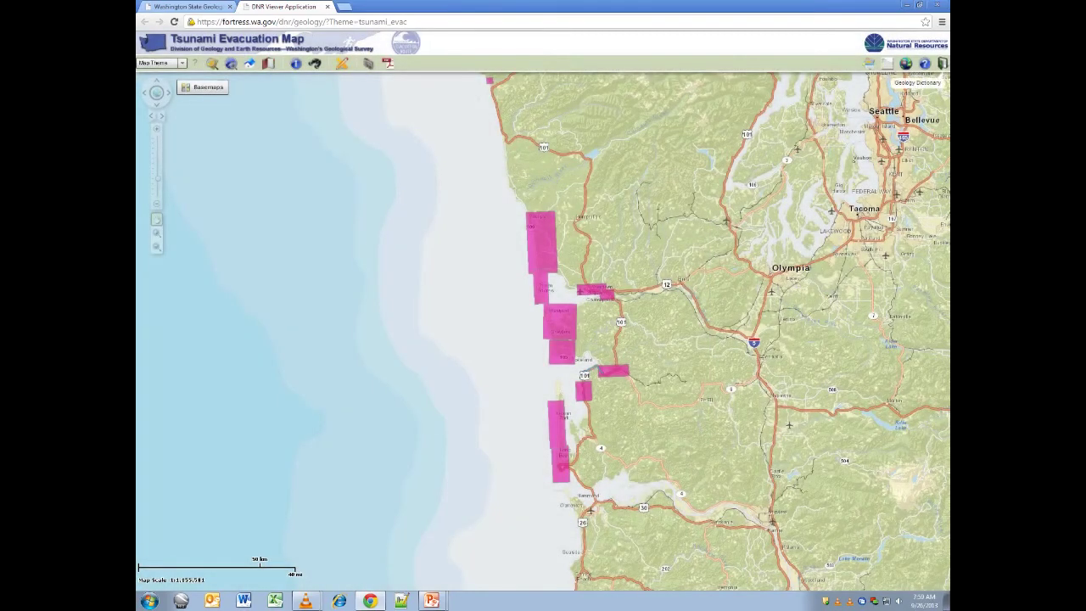
left_click(942, 64)
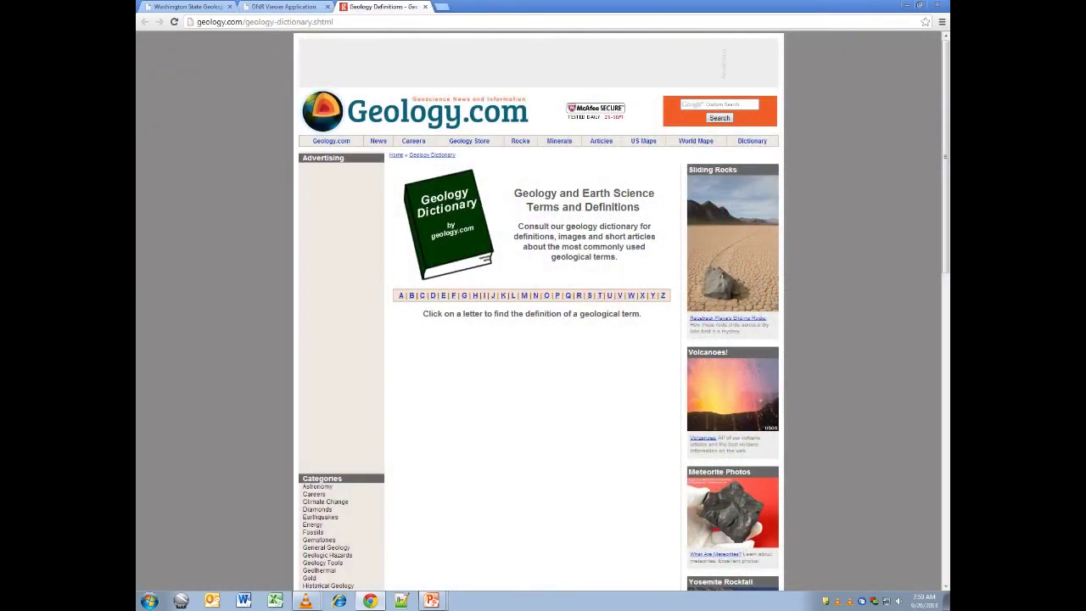